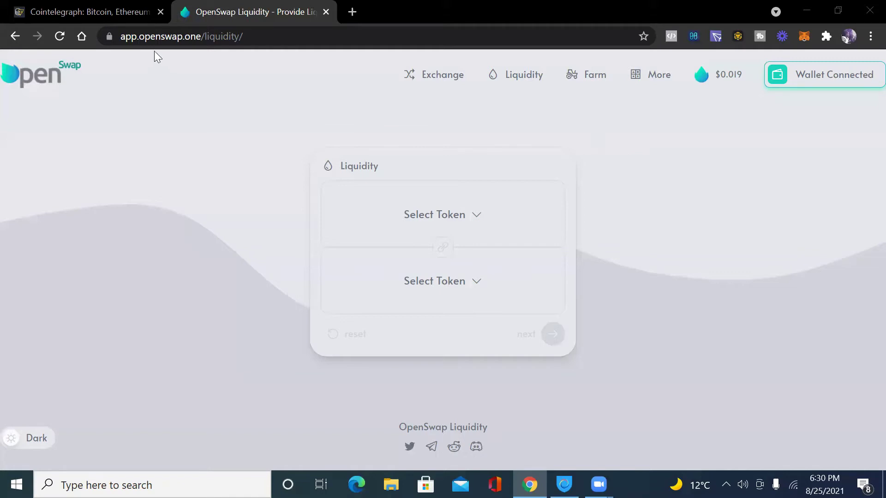
Step: Switch to the empty Exchange swap form and bring up the first slot's token list
left_click(433, 75)
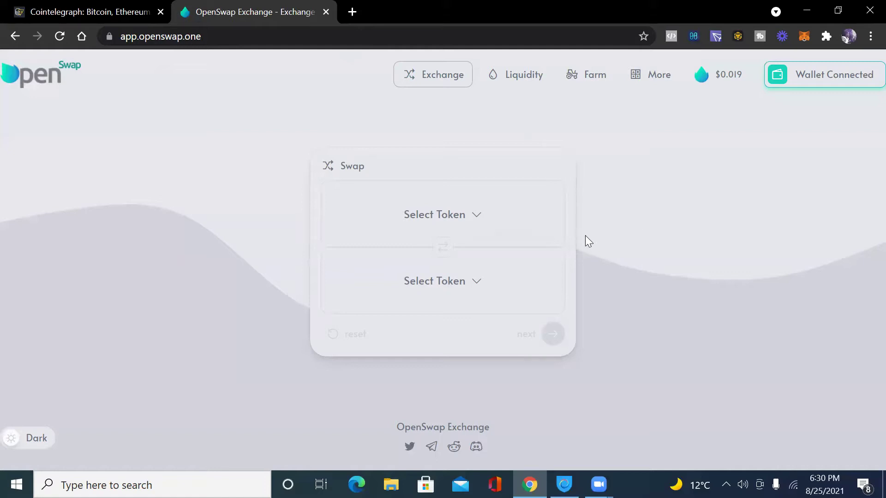
left_click(514, 216)
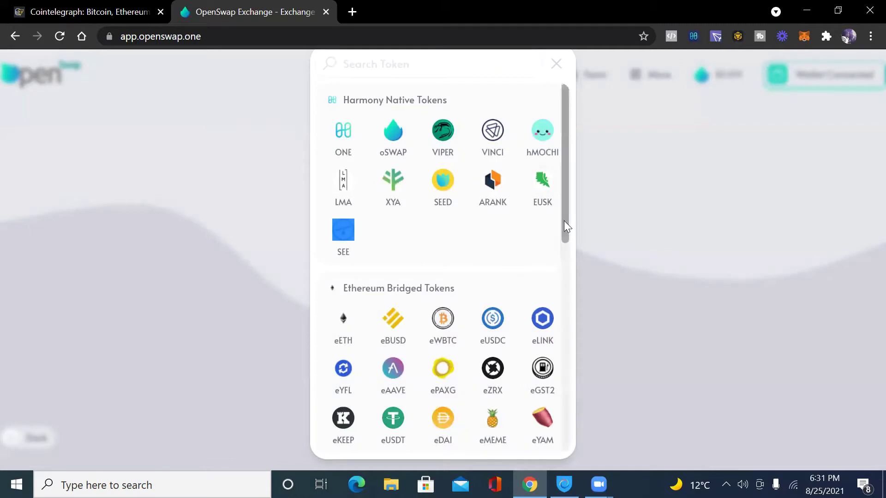
Step: Browse the token list from Harmony tokens down to Ethereum-bridged eETH, eBUSD, eWBTC, eUSDC, eUSDT and eDAI
scroll(563, 219, "down", 3)
scroll(563, 208, "up", 3)
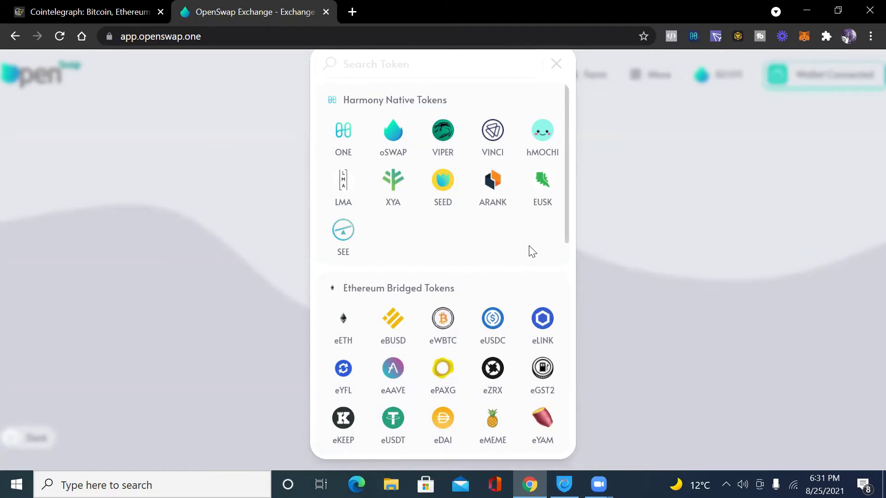
scroll(541, 235, "down", 2)
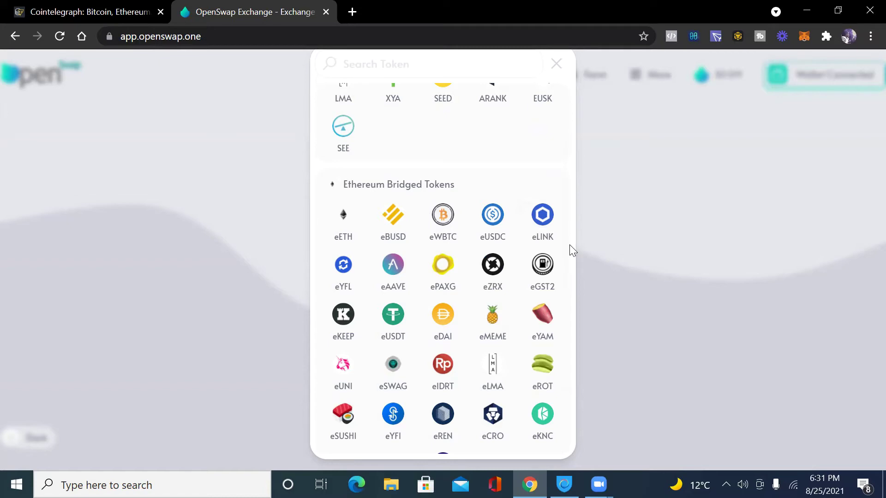
mouse_move(569, 244)
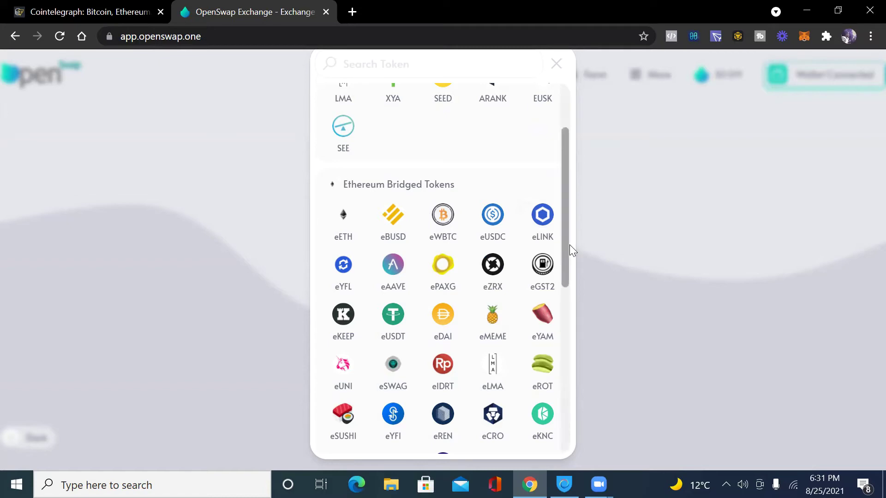
Step: Scroll down to the Binance Smart Chain tokens, then close the list without choosing any token
scroll(568, 241, "down", 2)
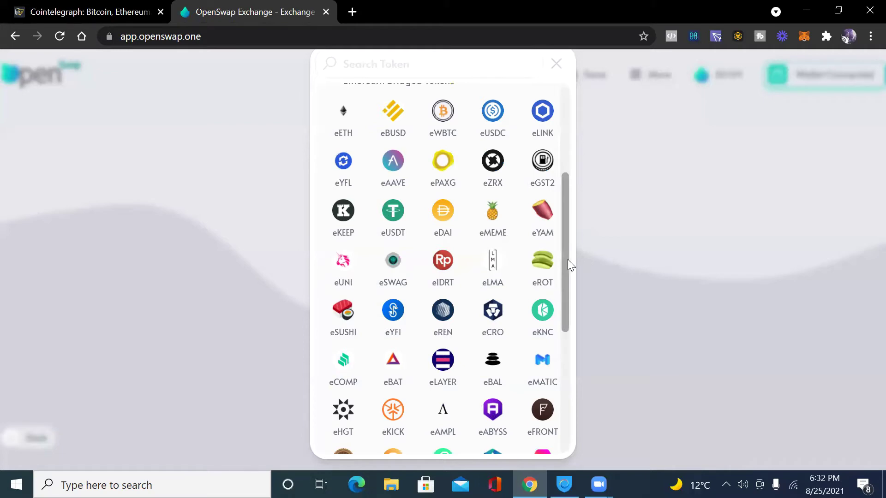
scroll(570, 267, "down", 1)
scroll(575, 282, "down", 2)
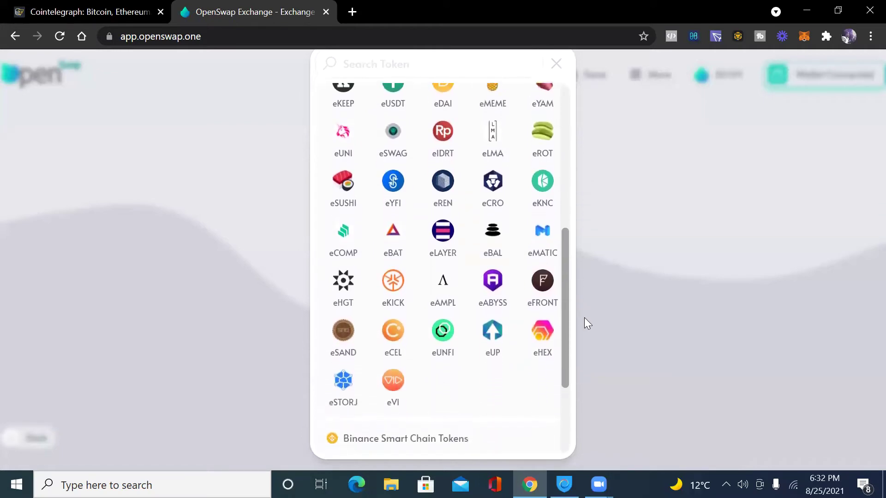
scroll(584, 318, "down", 2)
scroll(565, 366, "down", 1)
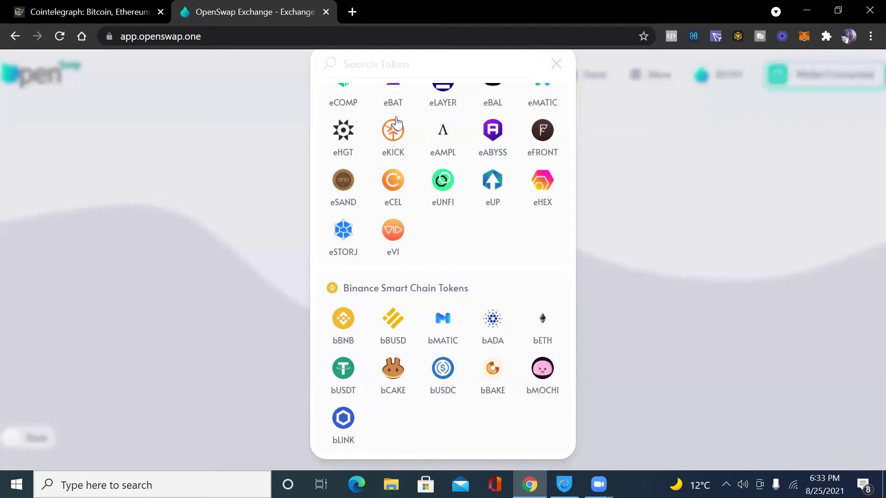
left_click(615, 119)
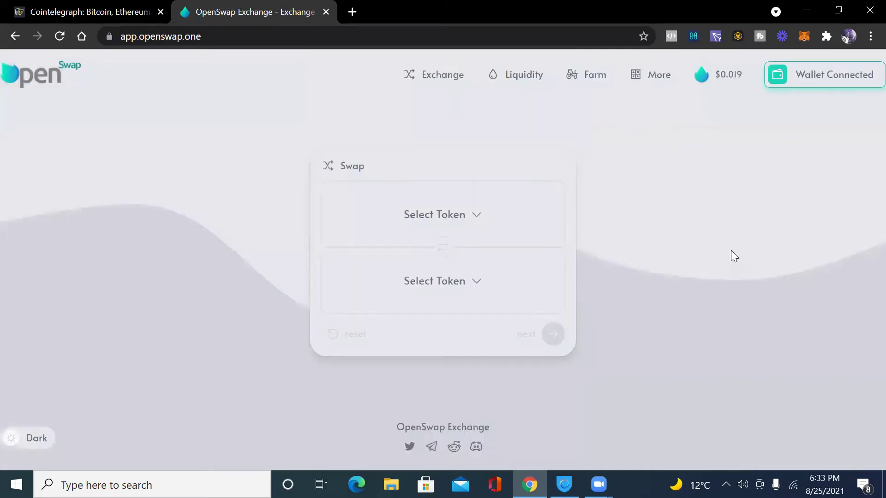
Step: On the Liquidity form, pick hMOCHI as the first token
left_click(494, 75)
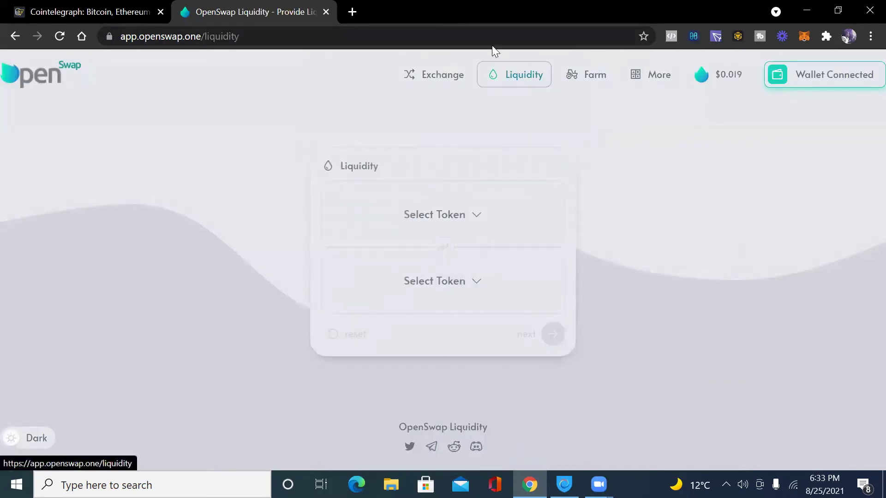
left_click(527, 232)
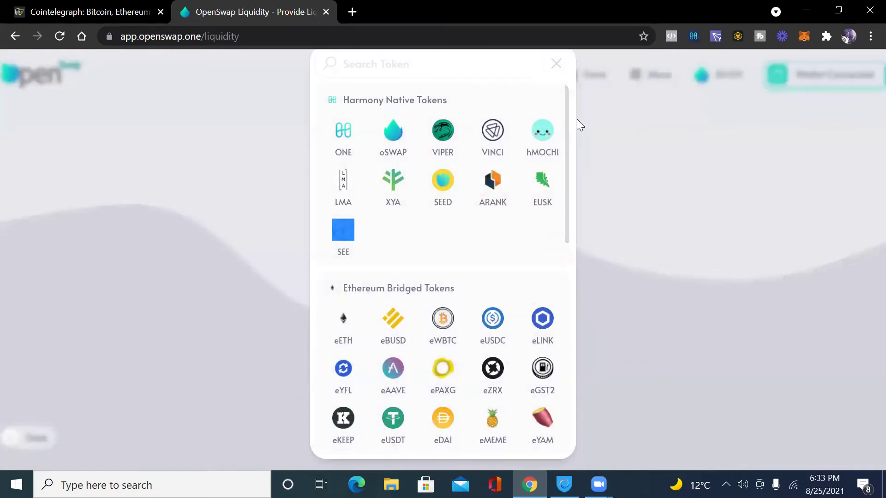
left_click_drag(566, 159, 563, 294)
scroll(565, 295, "down", 4)
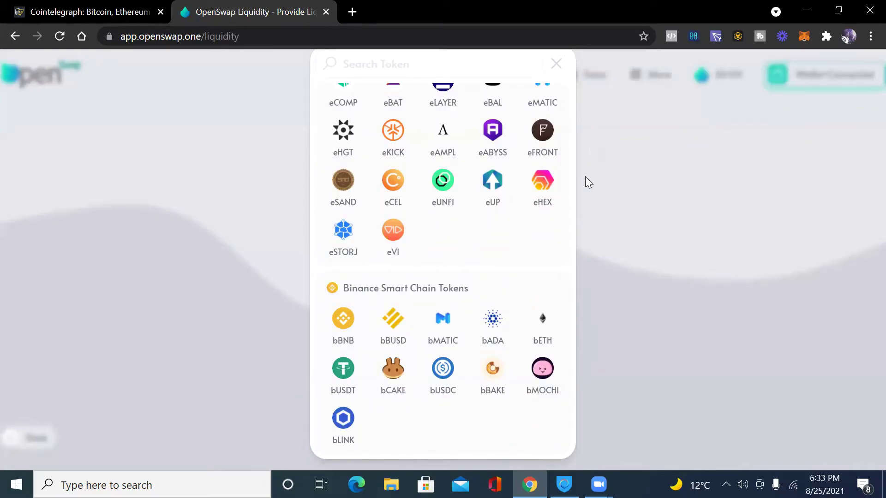
scroll(524, 242, "up", 10)
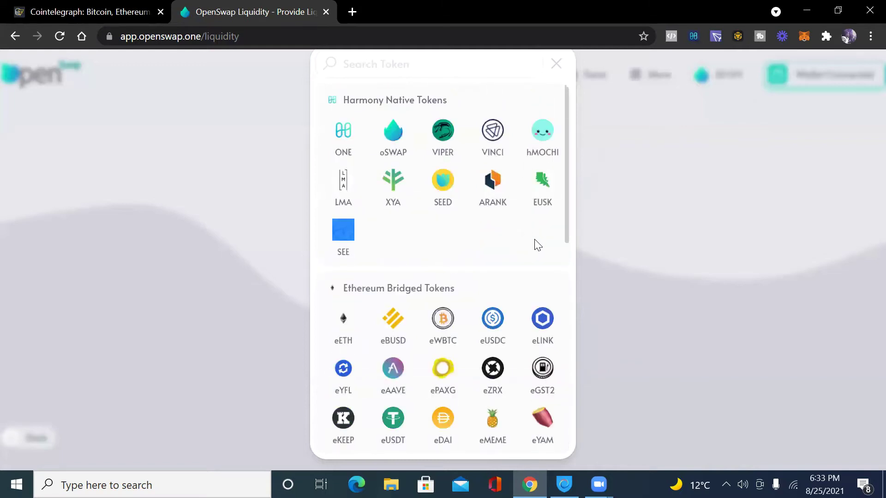
left_click(548, 148)
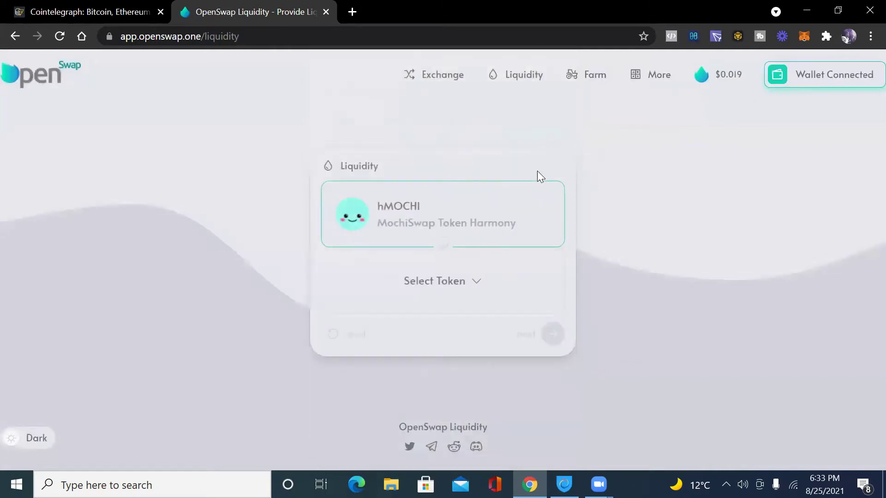
Step: Pick ONE as the second token and carry the pair over to the swap form
left_click(509, 278)
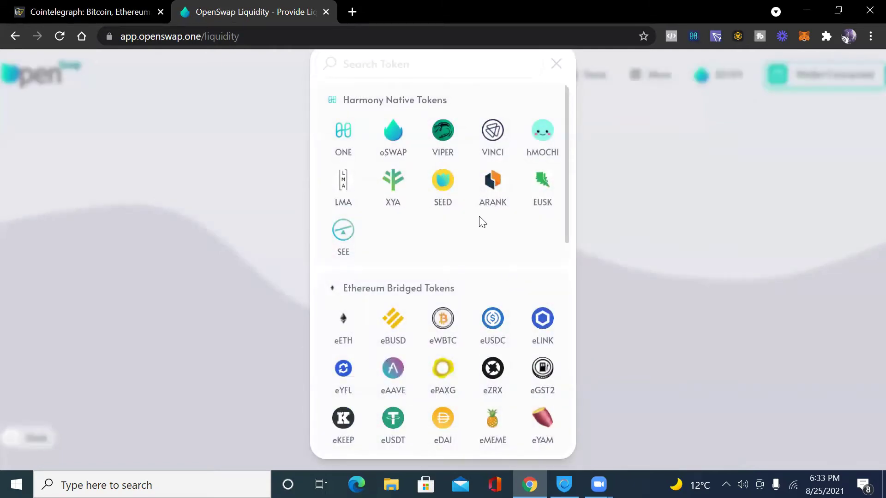
left_click(343, 147)
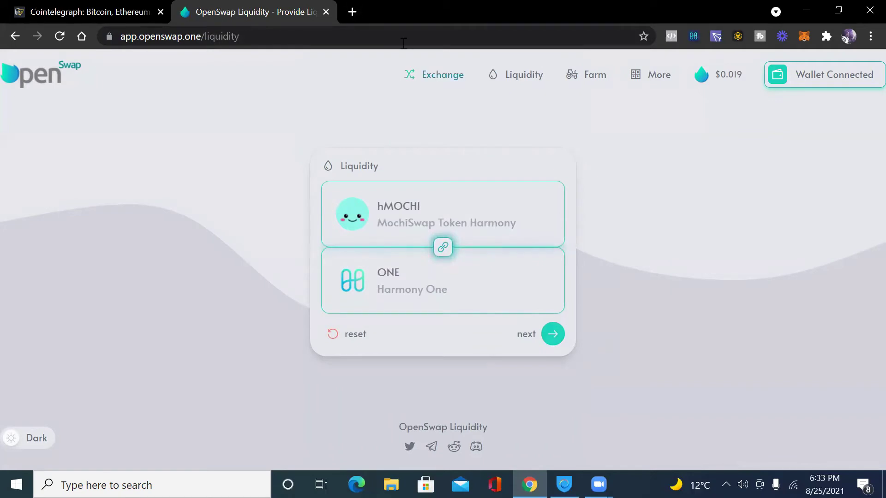
left_click(433, 74)
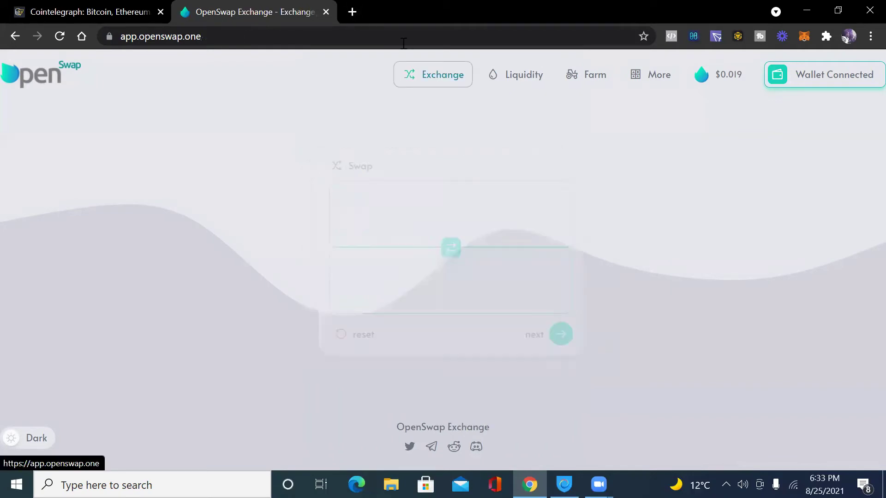
Step: Review the hMOCHI–ONE swap: reserves, 1 hMOCHI = 0.16856095 ONE, and the 3.33% price-impact warning
left_click(553, 334)
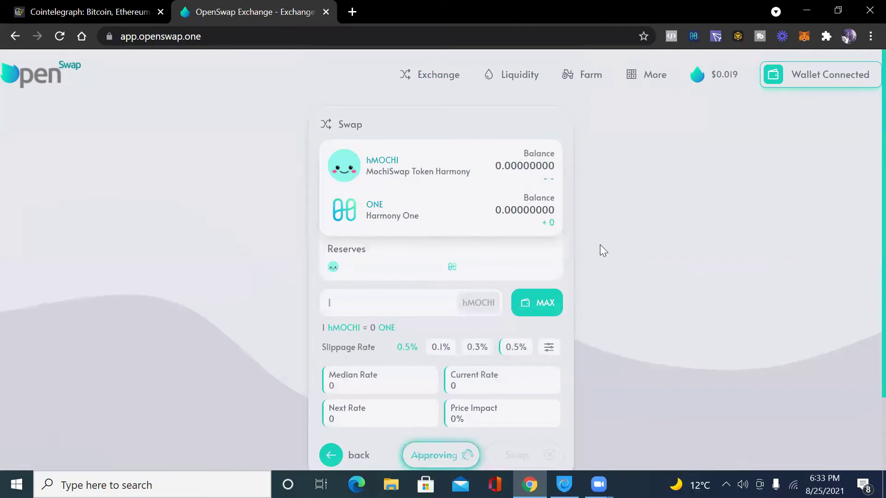
scroll(601, 244, "down", 1)
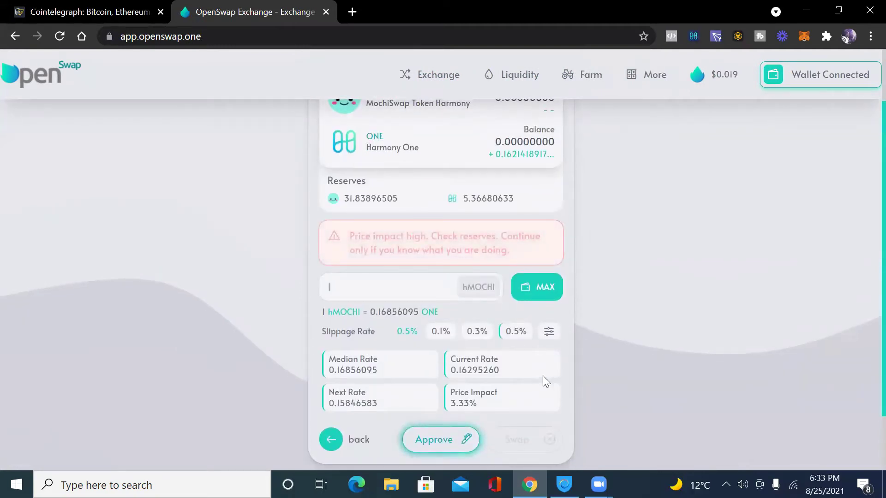
scroll(542, 376, "up", 1)
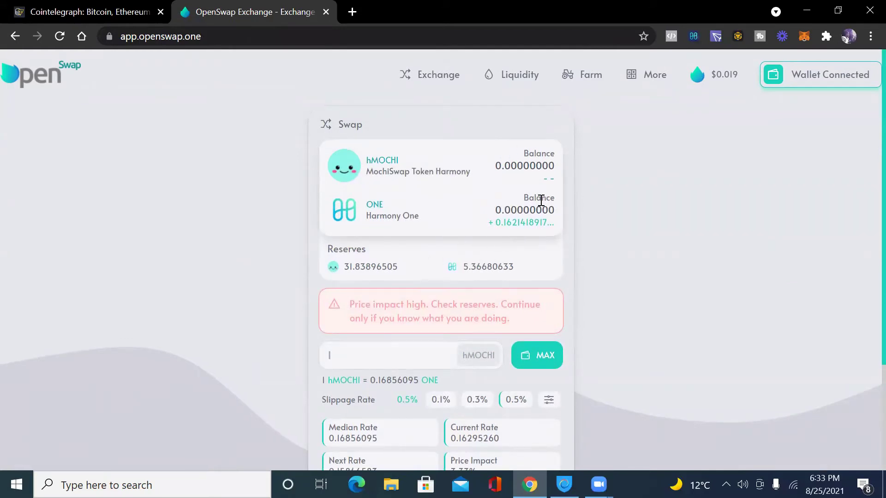
scroll(529, 271, "down", 3)
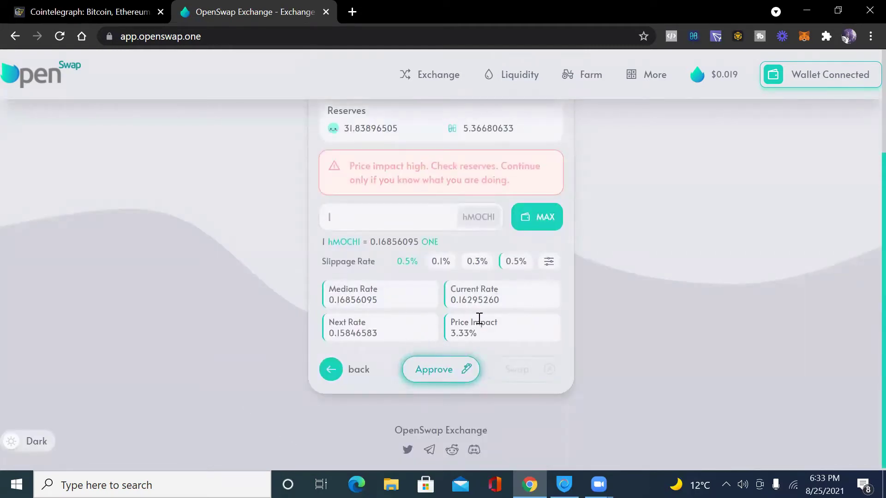
scroll(456, 312, "up", 3)
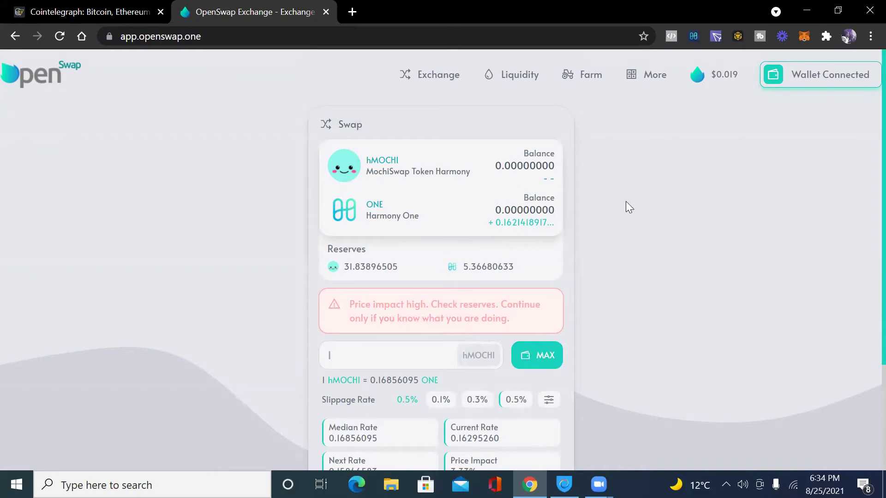
Step: Open the hMOCHI/ONE add-liquidity form pairing 1.0 hMOCHI with about 0.1686 ONE
left_click(514, 75)
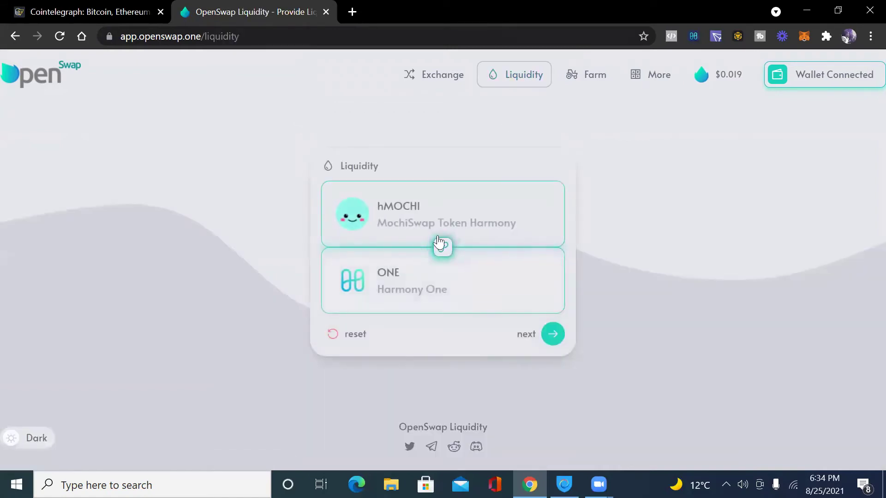
left_click(552, 334)
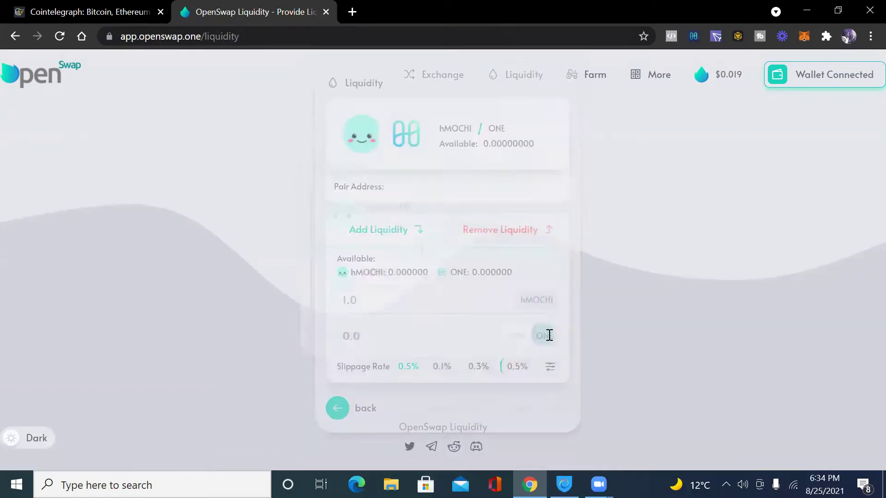
scroll(545, 297, "down", 2)
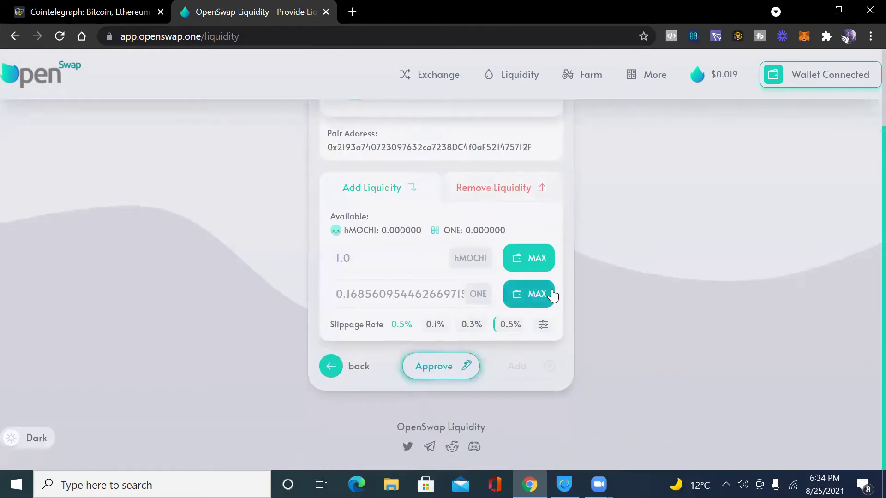
scroll(561, 220, "up", 2)
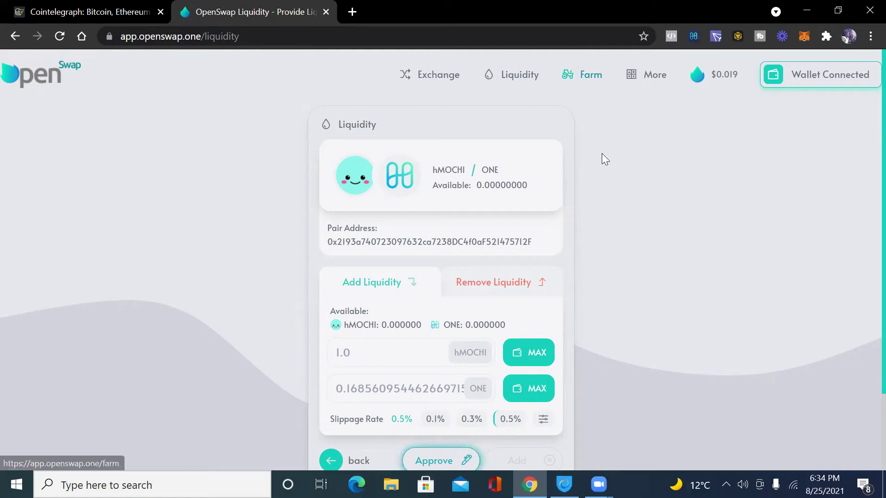
left_click(582, 74)
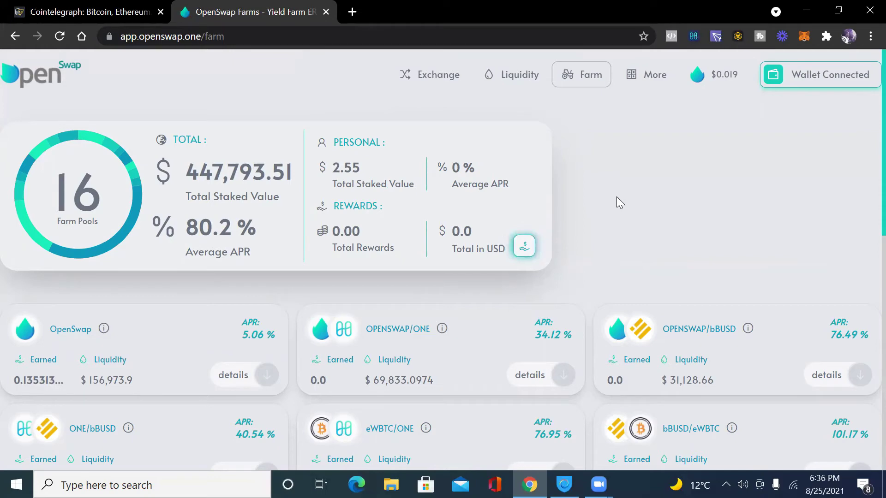
Step: Expand the OpenSwap farm pool to show 0.135314 unclaimed rewards and 131.42861 staked tokens
left_click(269, 381)
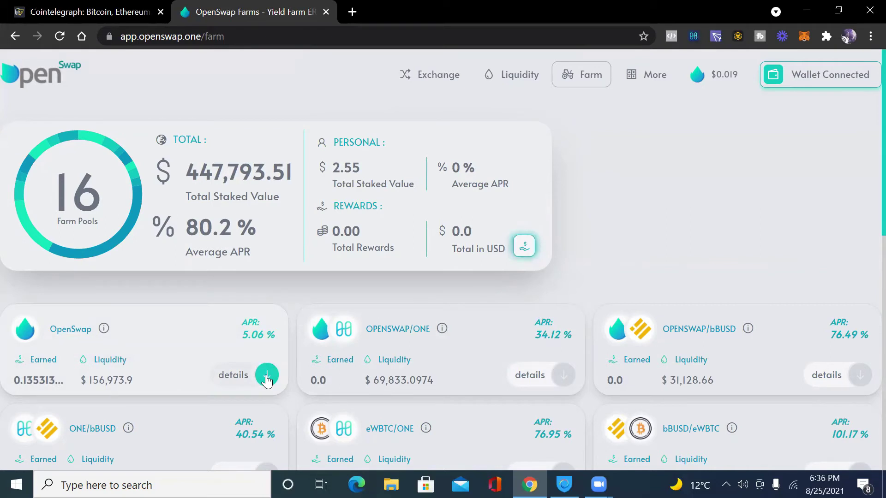
left_click(266, 380)
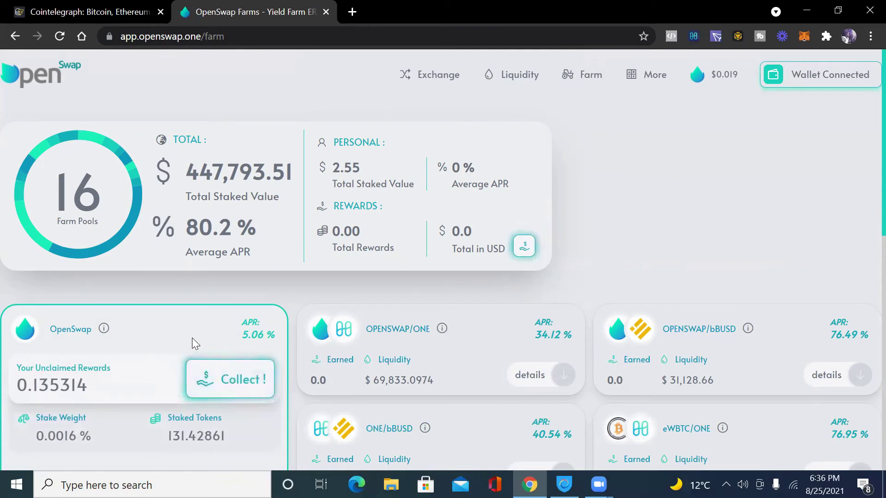
scroll(192, 337, "down", 3)
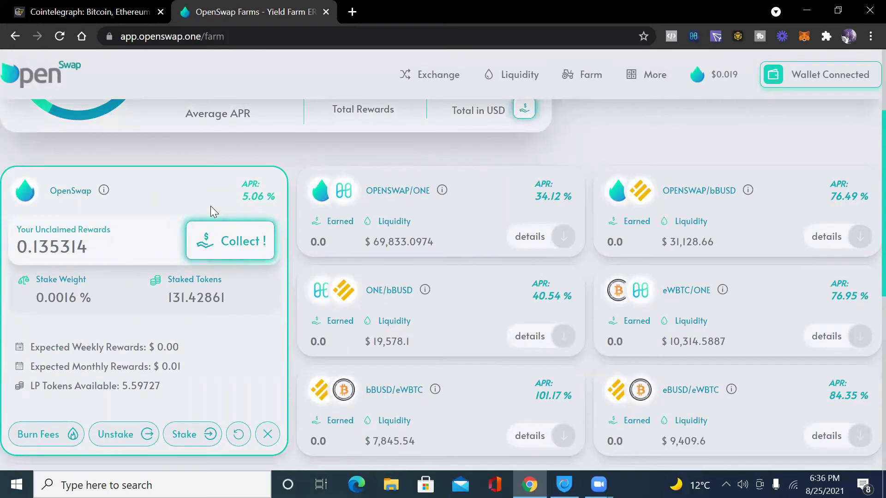
left_click(268, 434)
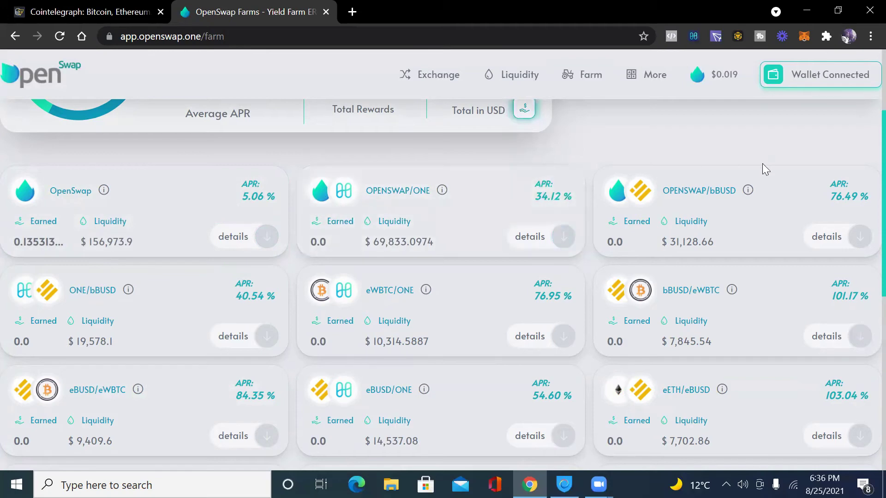
scroll(762, 169, "down", 1)
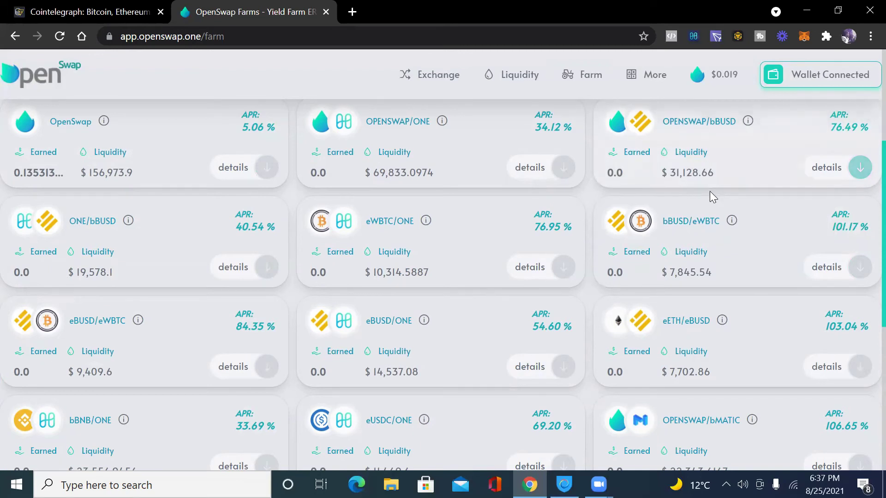
scroll(705, 198, "down", 1)
scroll(704, 205, "down", 2)
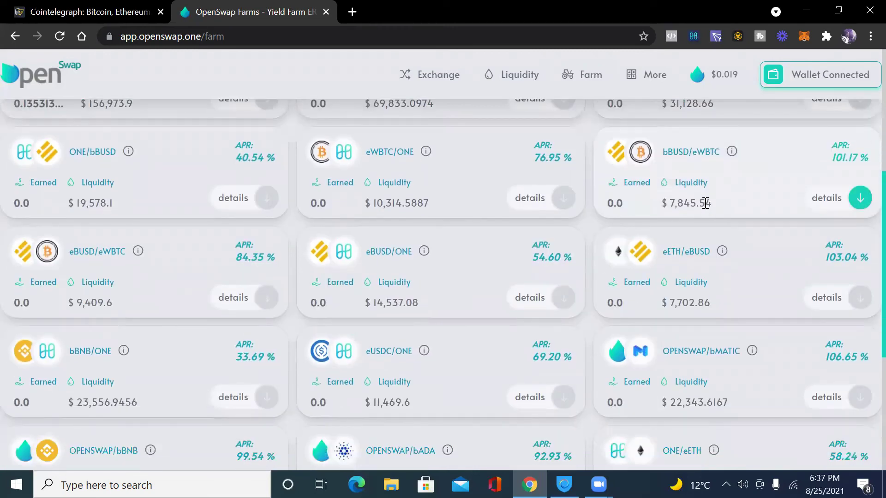
scroll(721, 208, "down", 3)
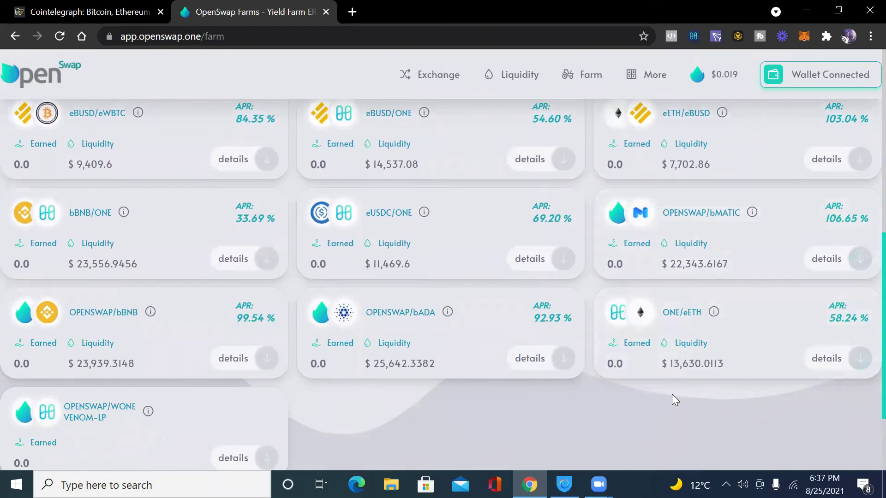
scroll(672, 394, "up", 3)
scroll(672, 394, "up", 6)
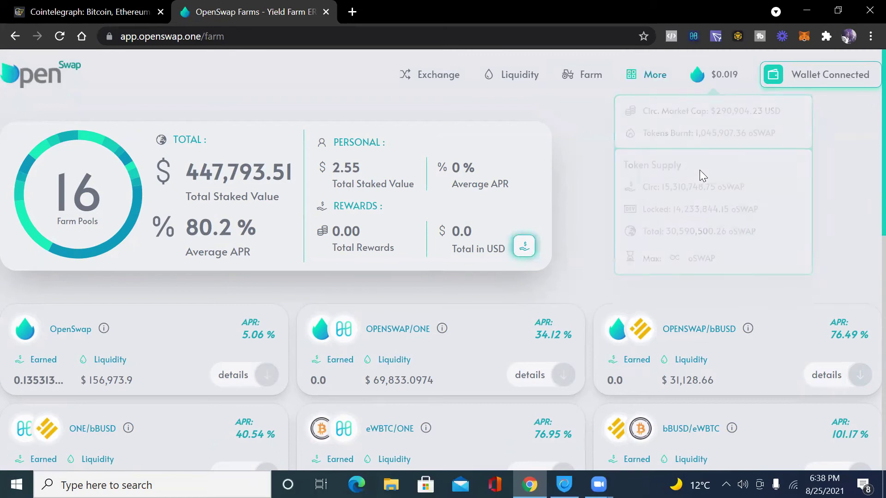
Step: Visit the Pairs, Tokens, Migrate and Information pages from More, ending on the oSWAP supply figures
mouse_move(700, 170)
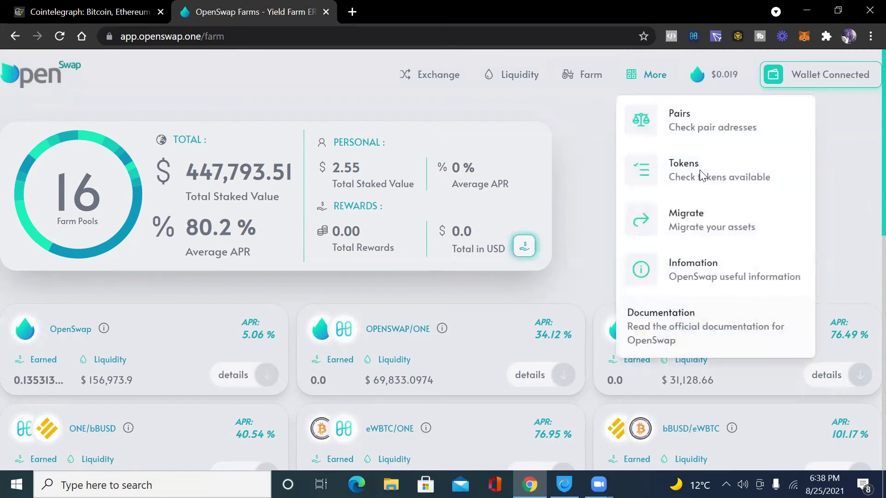
left_click(714, 129)
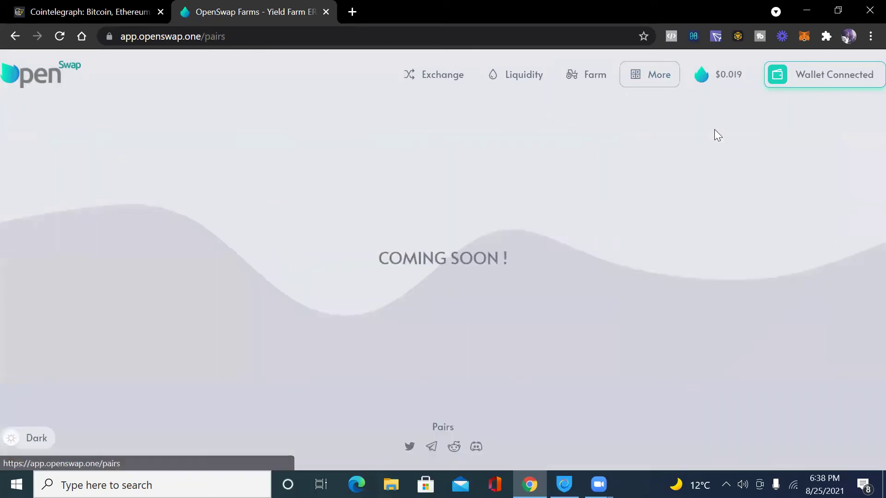
mouse_move(656, 75)
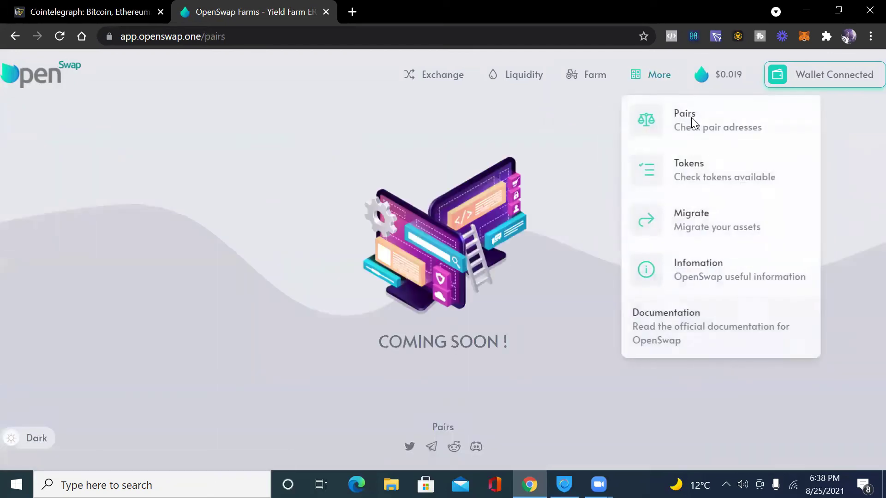
left_click(740, 186)
mouse_move(749, 207)
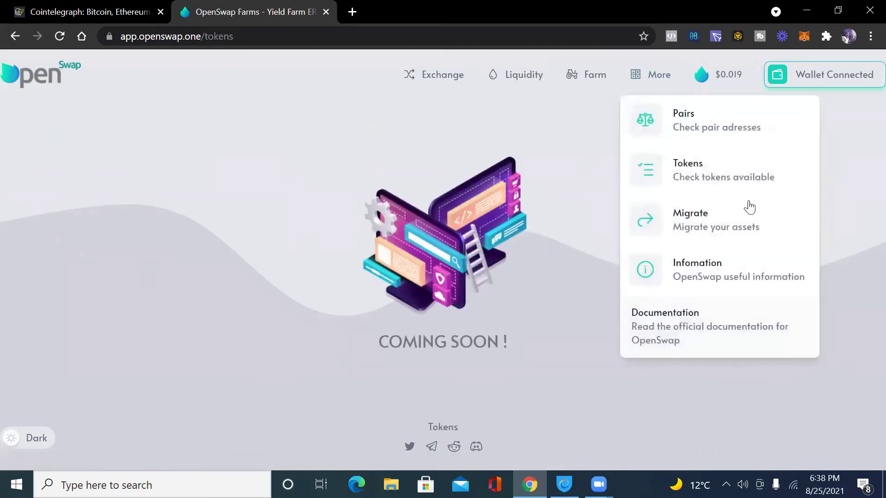
left_click(751, 222)
mouse_move(650, 124)
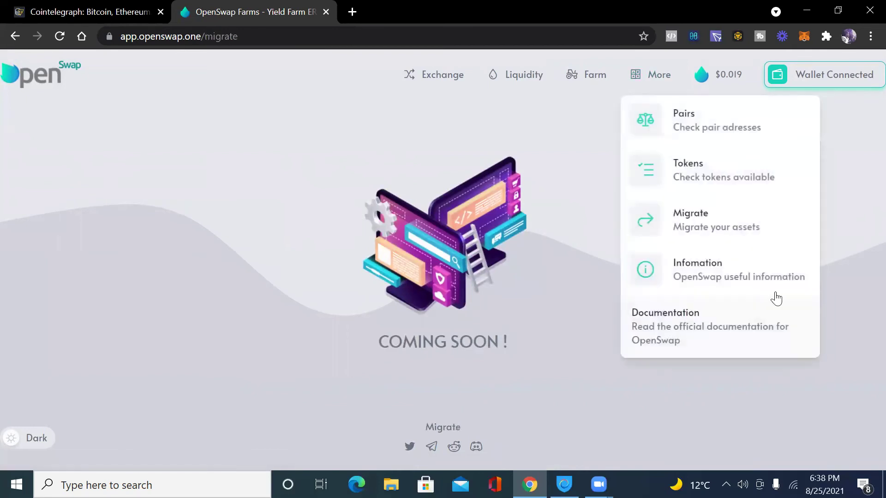
left_click(741, 267)
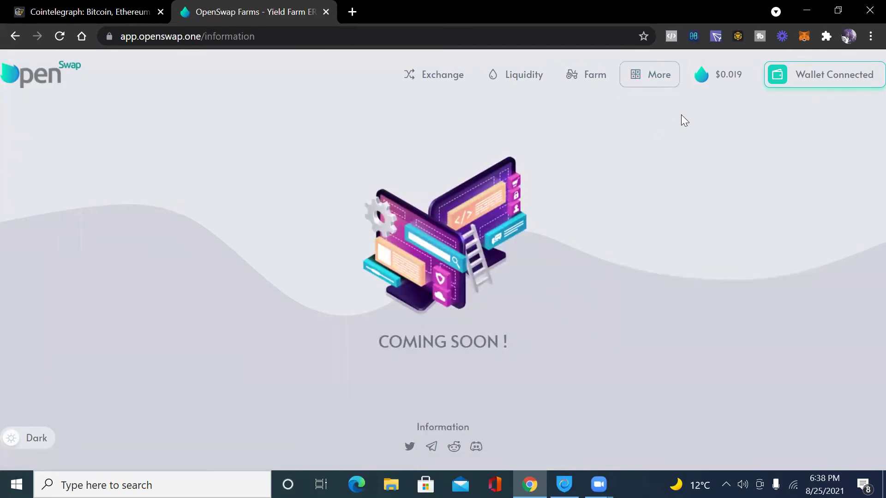
mouse_move(681, 114)
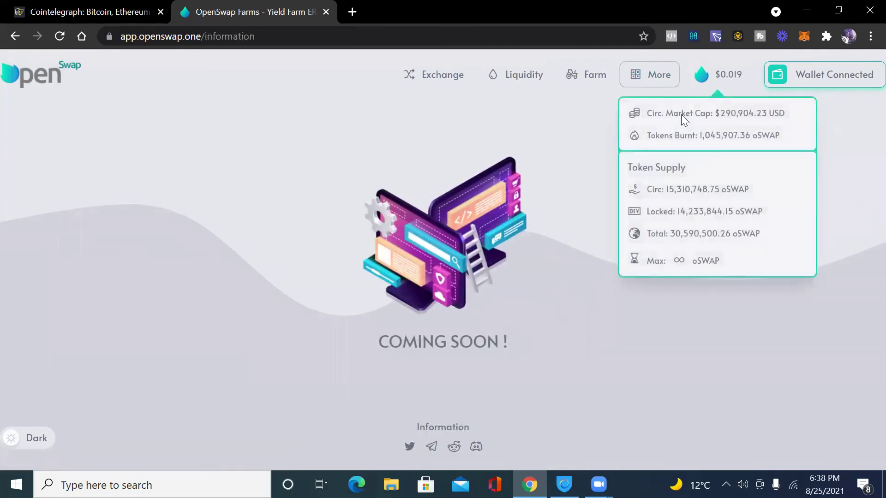